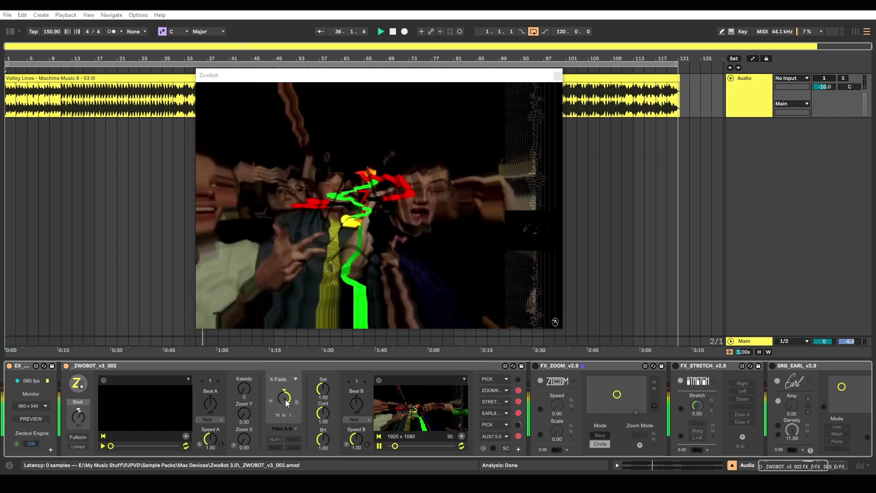
# Step: Pause the Beat B clip, set the track volume to -15 dB, and re-enable the track
pyautogui.click(379, 446)
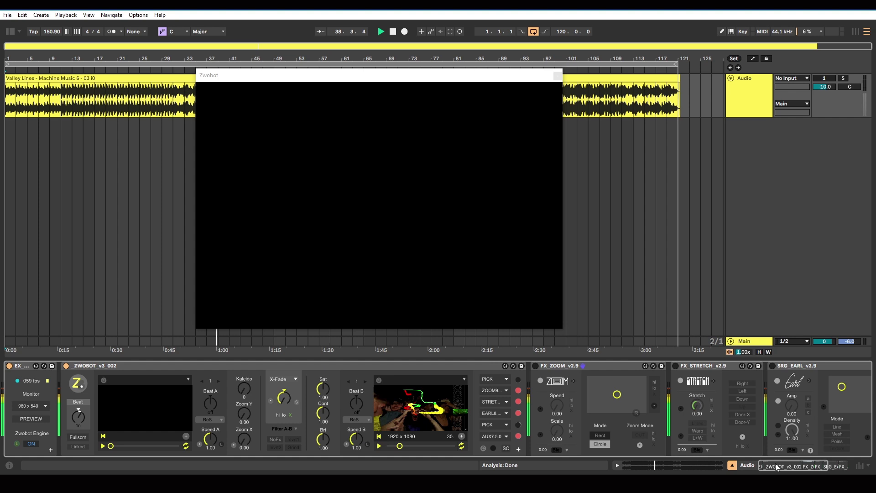
pyautogui.moveTo(775, 464); pyautogui.dragTo(789, 465)
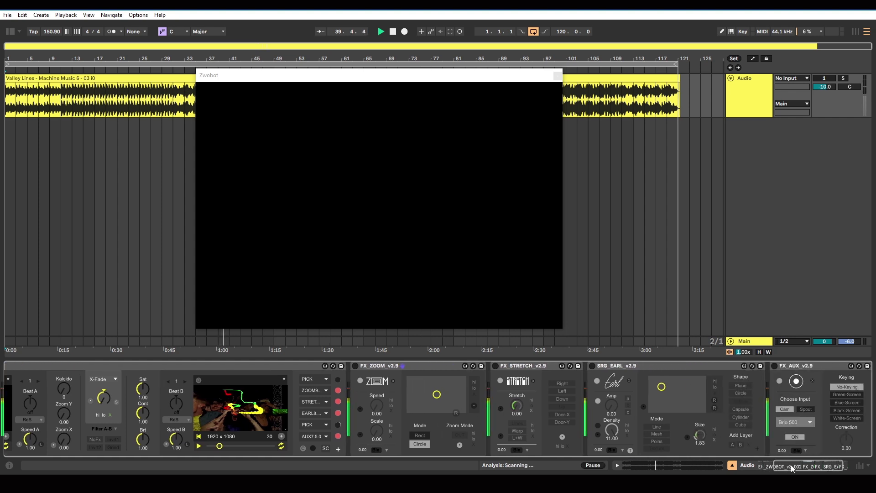
pyautogui.click(828, 87)
pyautogui.write('-')
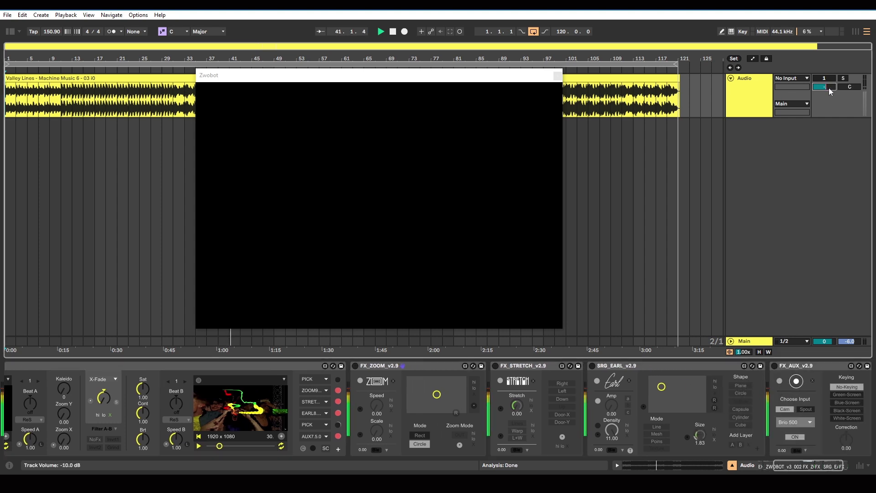
pyautogui.write('15')
pyautogui.press('Return')
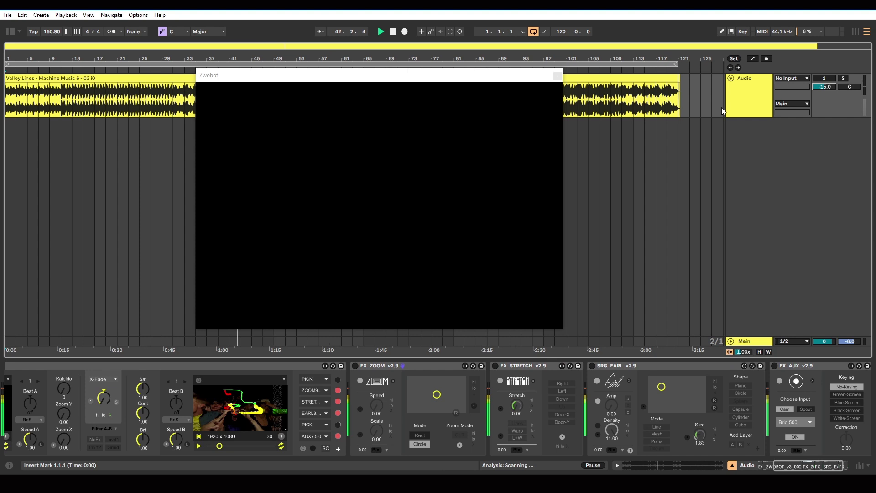
pyautogui.click(824, 78)
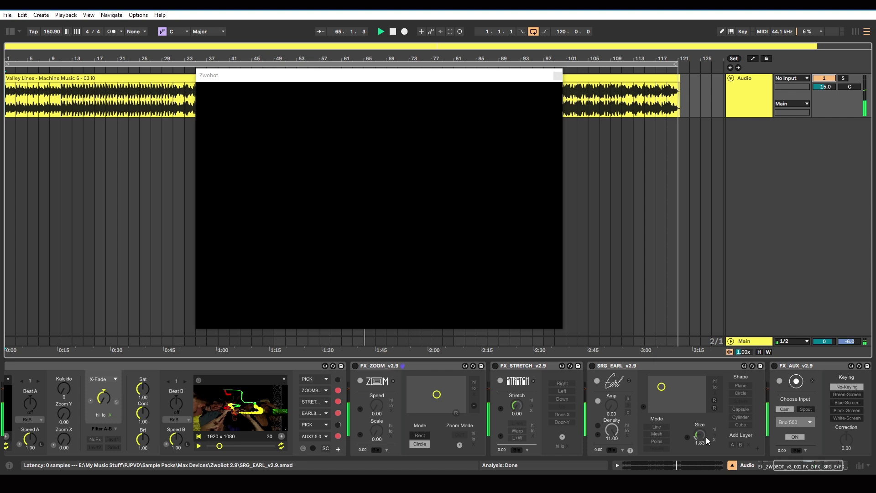
# Step: Enable FX_AUX_v2.9 and cycle its camera output off and on to bring in the webcam
pyautogui.moveTo(786, 471); pyautogui.dragTo(761, 472)
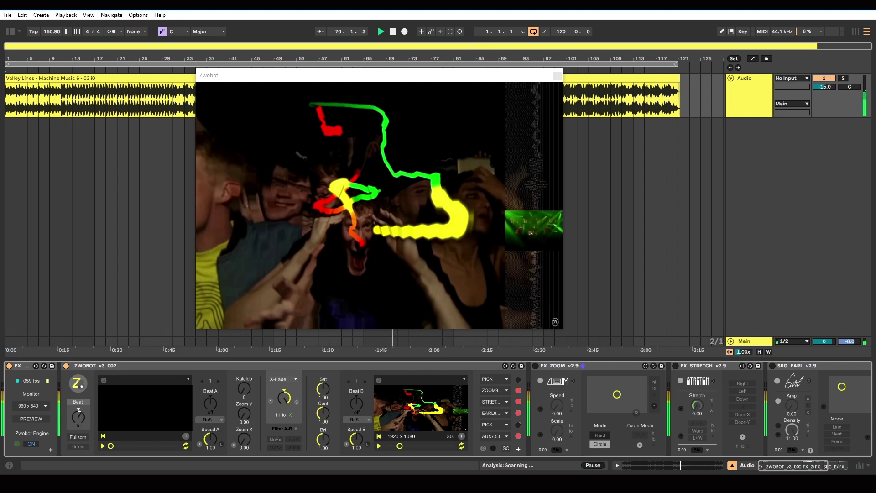
pyautogui.moveTo(785, 462); pyautogui.dragTo(810, 466)
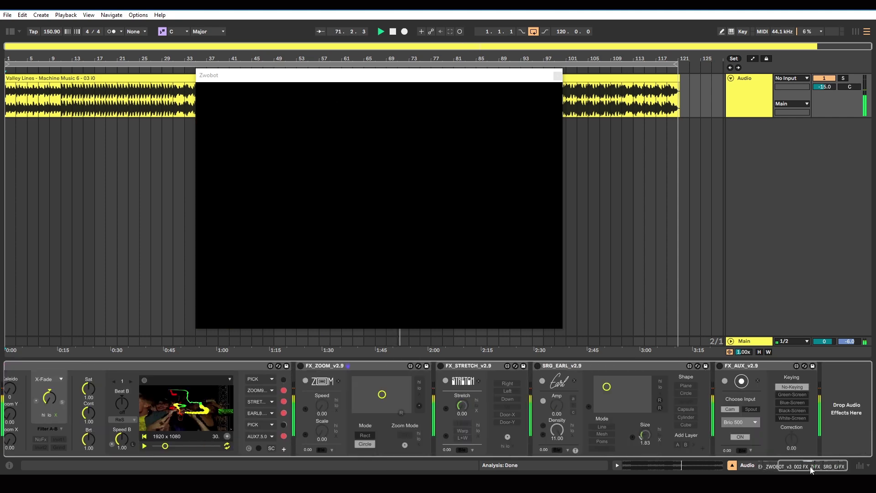
pyautogui.click(719, 366)
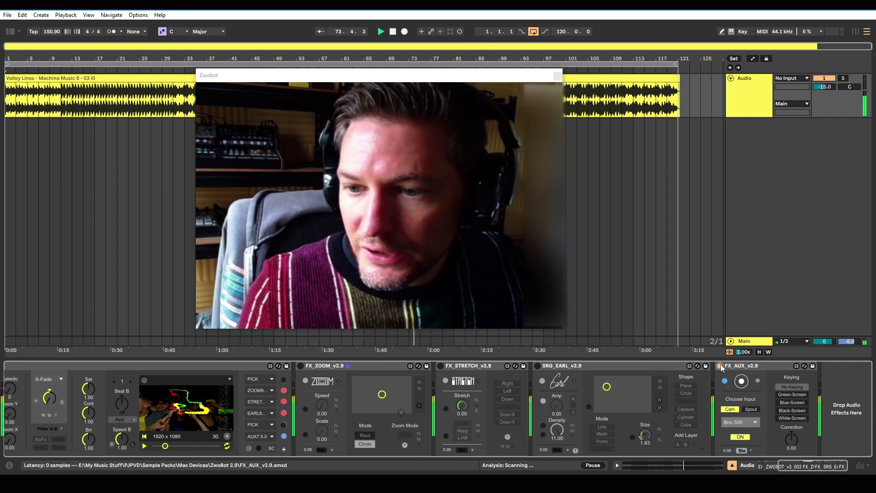
pyautogui.click(747, 366)
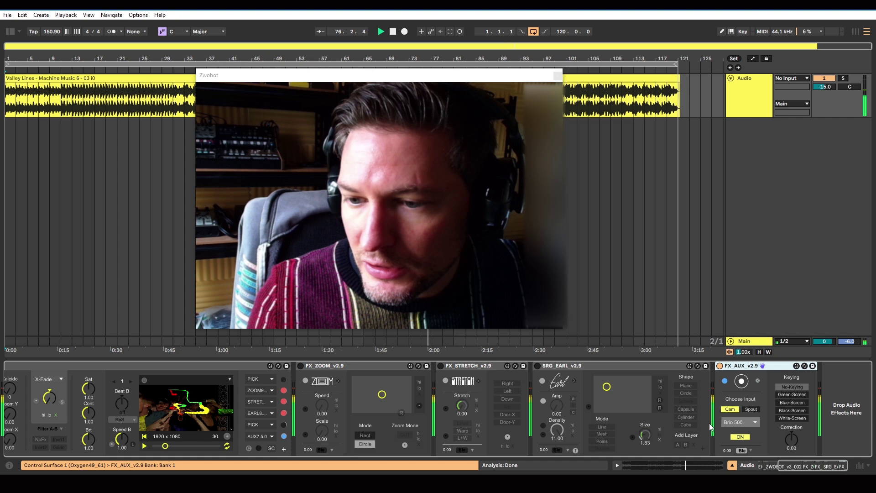
pyautogui.click(740, 437)
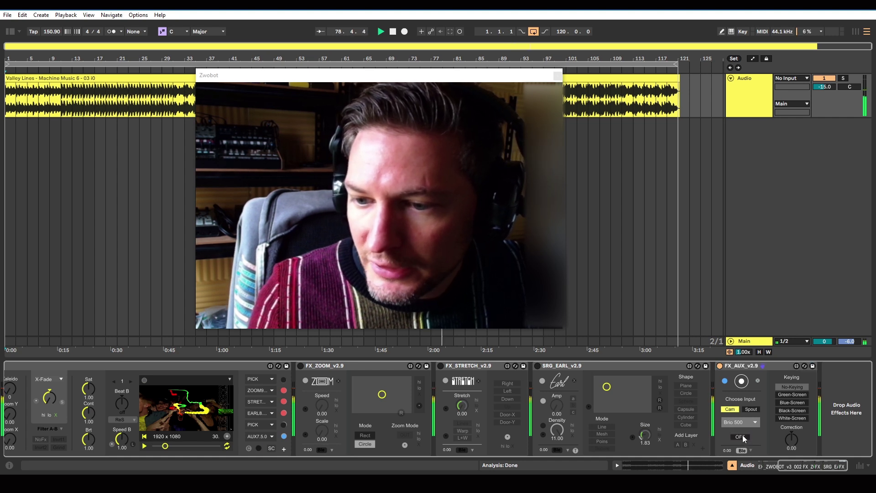
pyautogui.click(742, 436)
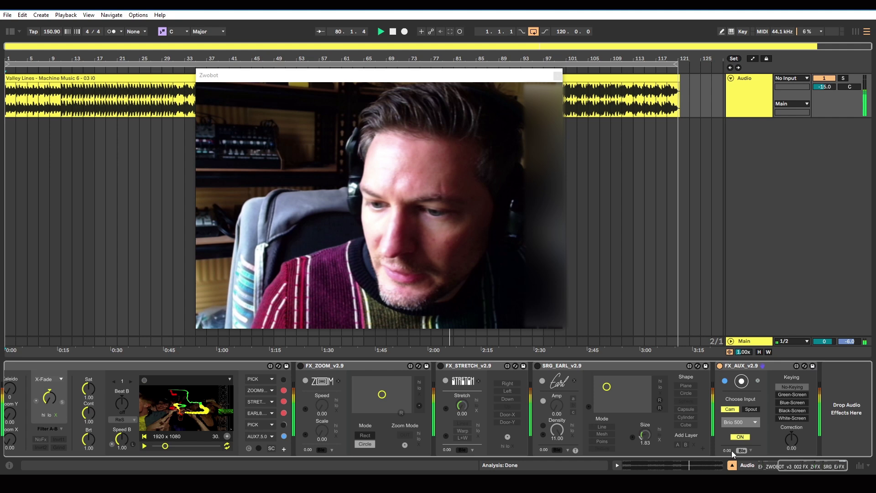
pyautogui.moveTo(732, 450)
pyautogui.mouseDown()
pyautogui.moveTo(731, 435)
pyautogui.moveTo(729, 450)
pyautogui.mouseUp()
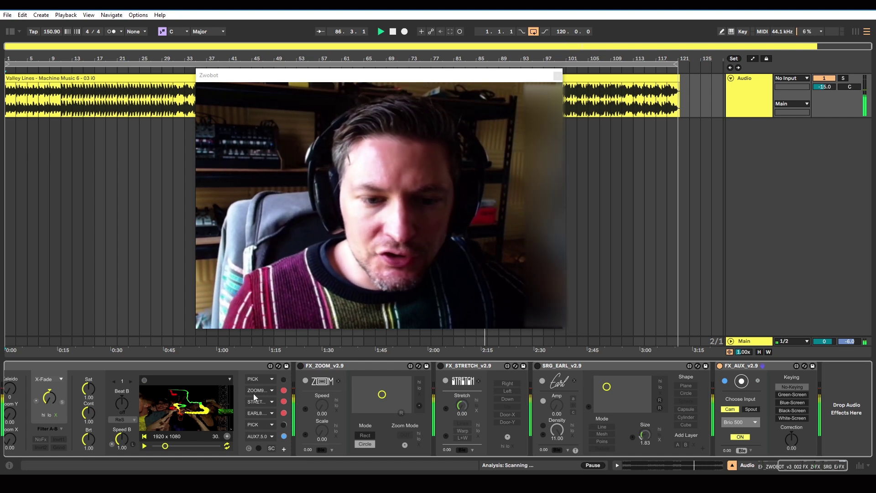
# Step: Enable the FX_STRETCH_v2.9 device so the webcam image streaks
pyautogui.click(440, 366)
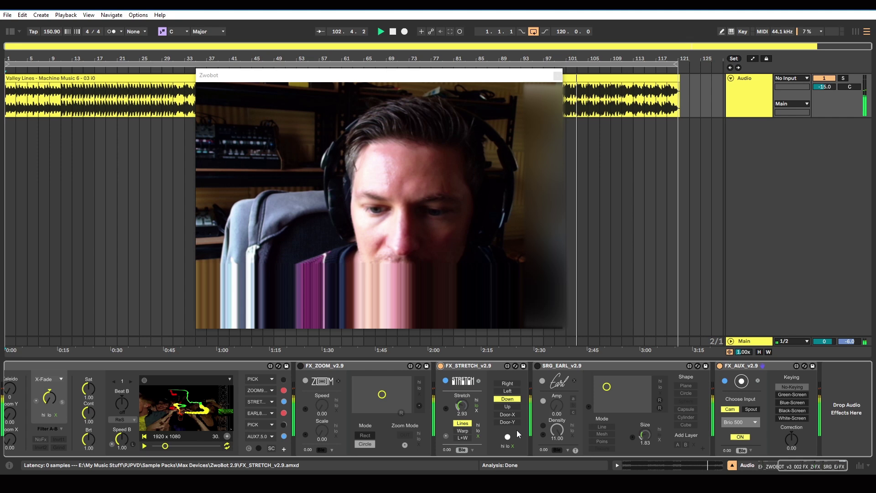
pyautogui.moveTo(808, 466); pyautogui.dragTo(789, 466)
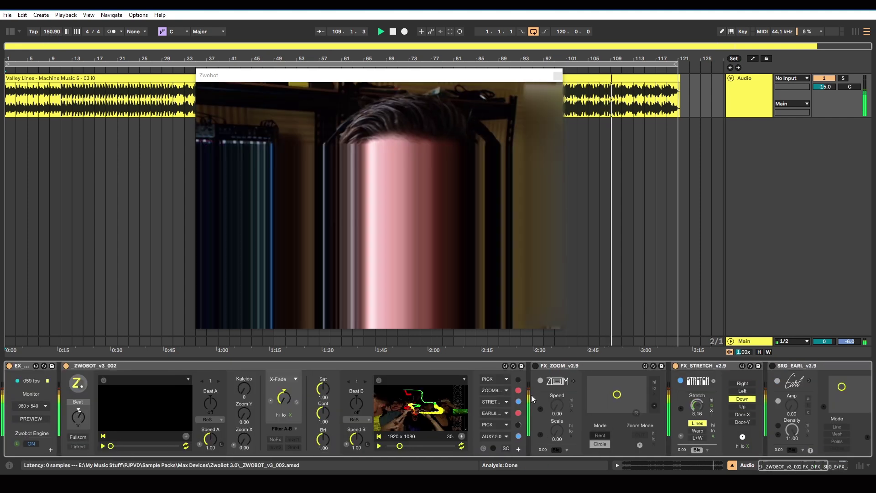
pyautogui.click(800, 466)
pyautogui.moveTo(800, 464); pyautogui.dragTo(816, 464)
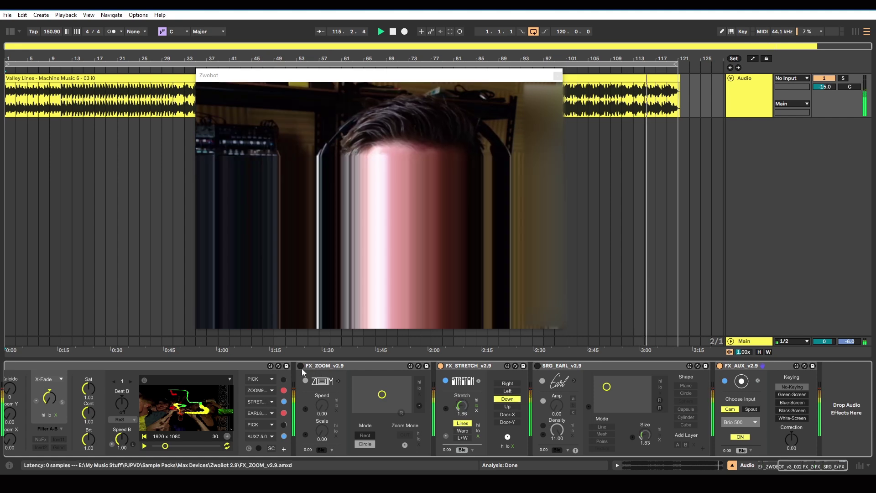
# Step: Enable FX_ZOOM at speed about 3.35, widen the Zwobot window, and keep Circle mode
pyautogui.click(301, 365)
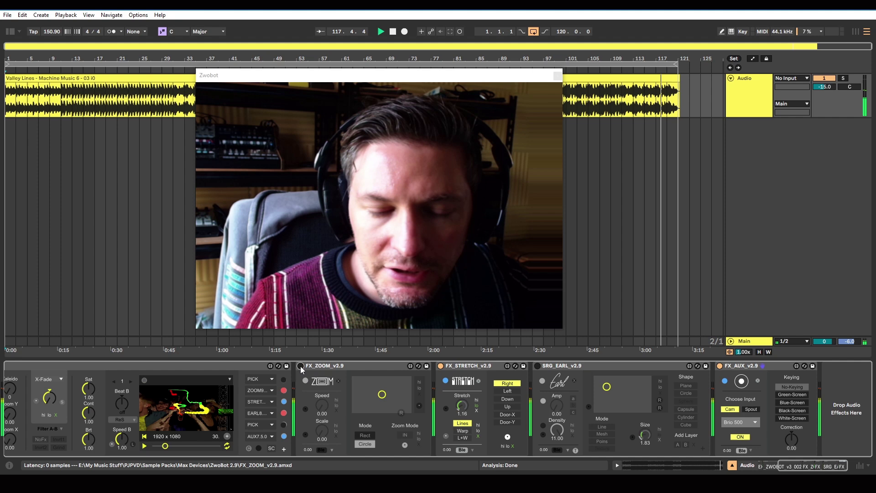
pyautogui.moveTo(321, 406); pyautogui.dragTo(332, 410)
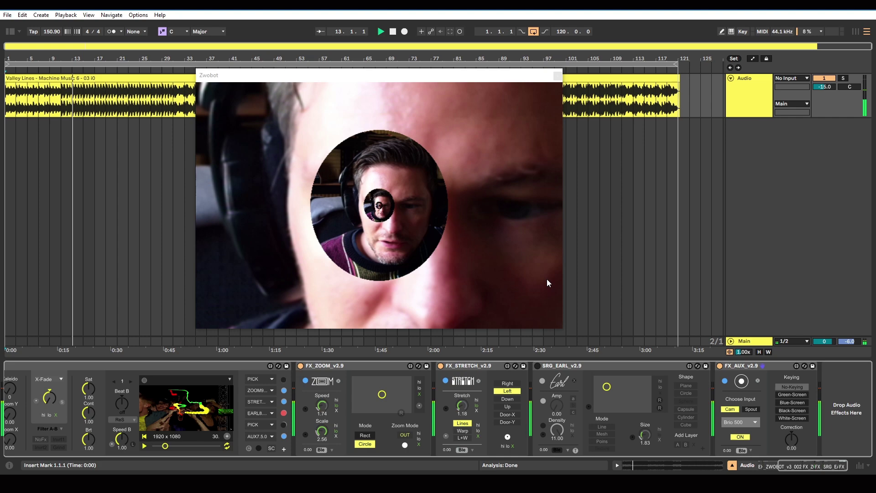
pyautogui.moveTo(563, 285); pyautogui.dragTo(611, 285)
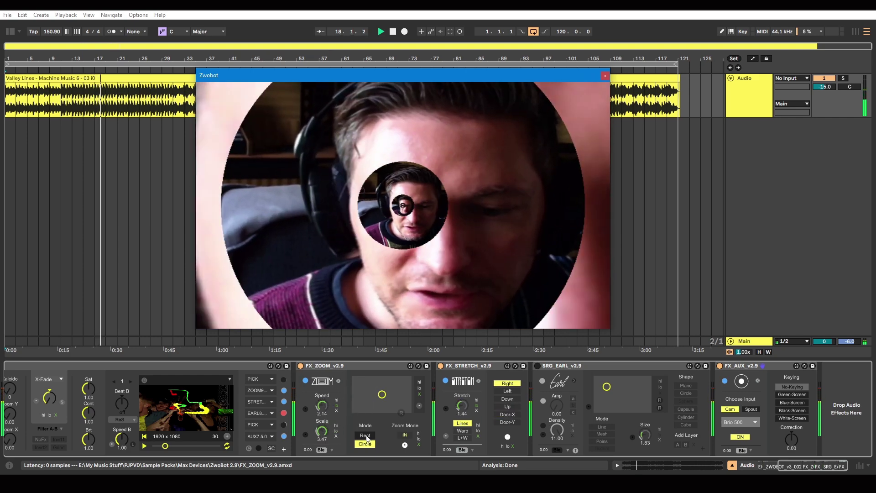
pyautogui.click(365, 435)
pyautogui.click(364, 443)
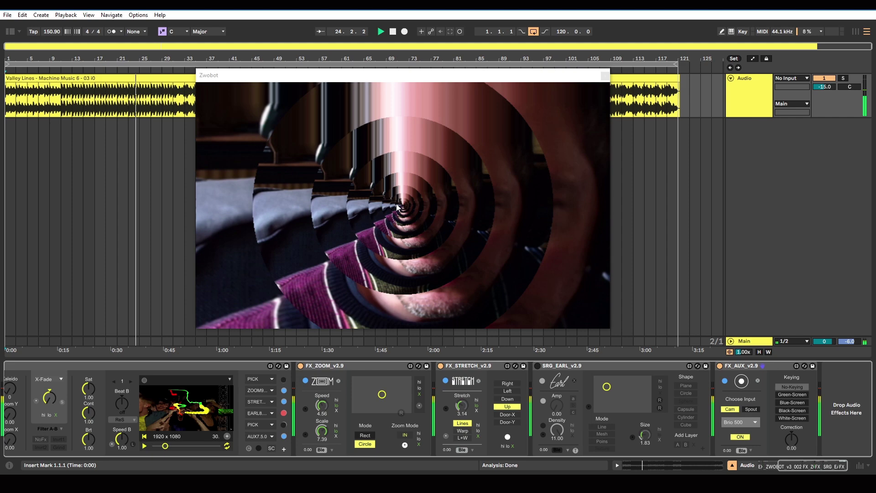
pyautogui.click(350, 368)
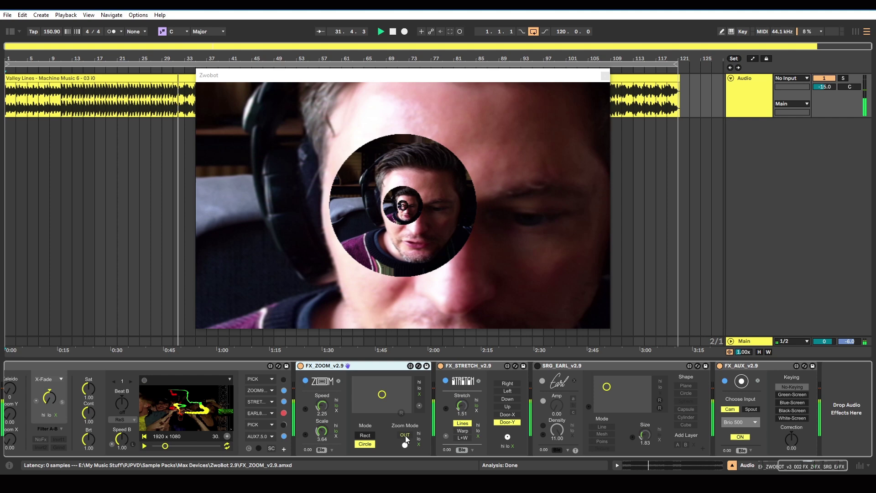
pyautogui.moveTo(798, 464)
pyautogui.mouseDown()
pyautogui.moveTo(778, 465)
pyautogui.moveTo(799, 462)
pyautogui.mouseUp()
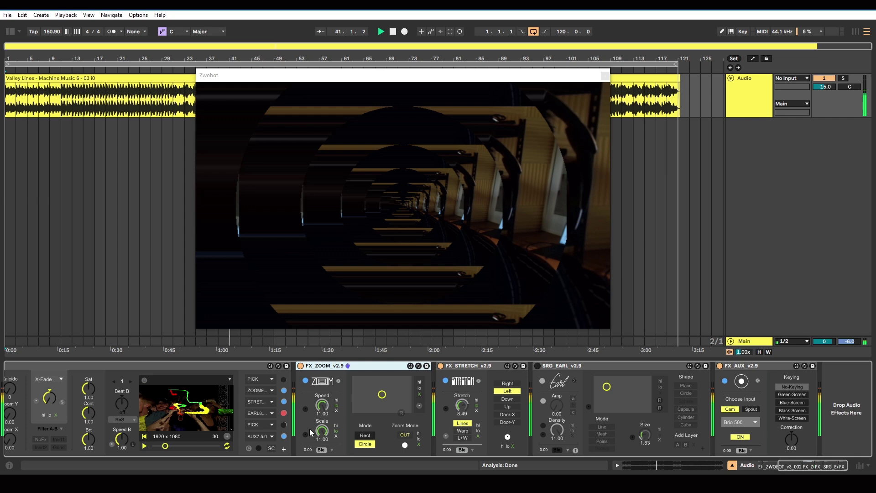
pyautogui.scroll(-3, 330, 450)
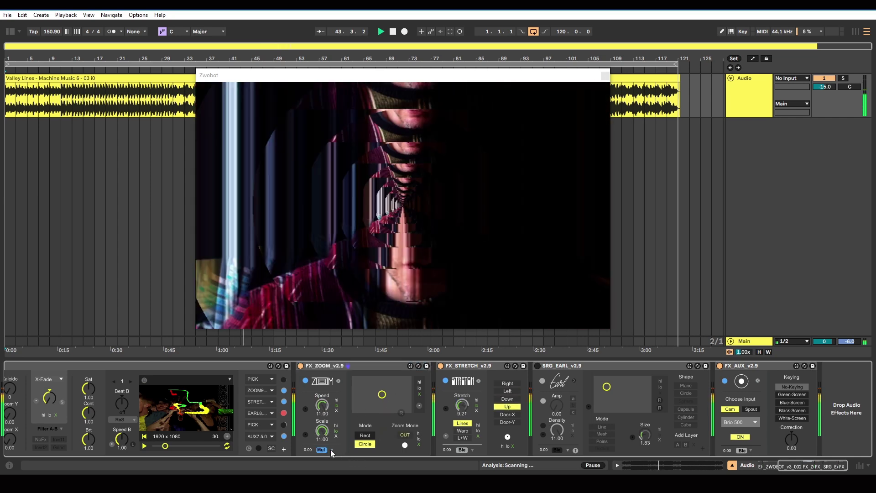
pyautogui.scroll(-2, 331, 449)
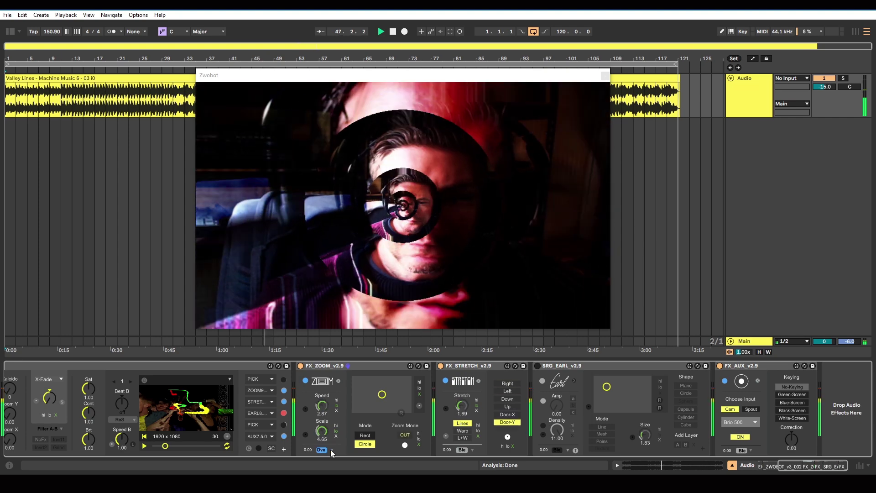
pyautogui.scroll(-1, 330, 450)
pyautogui.scroll(-1, 330, 450)
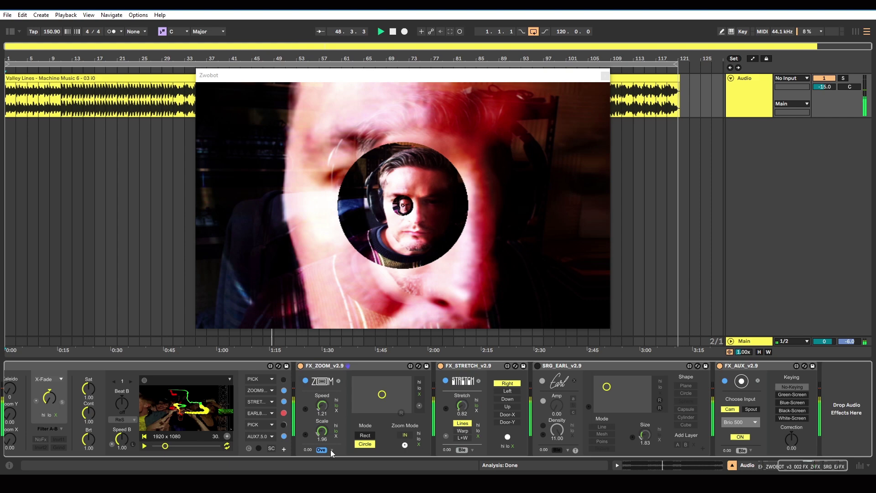
pyautogui.scroll(-1, 331, 450)
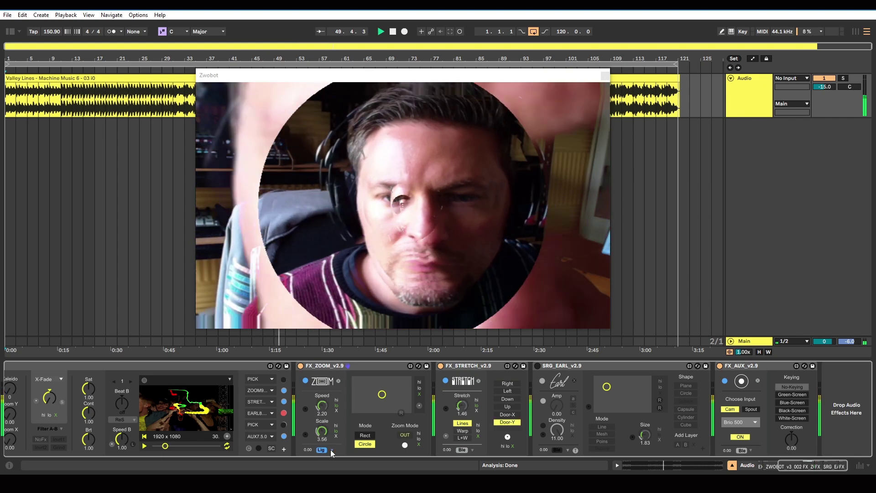
pyautogui.scroll(-1, 330, 449)
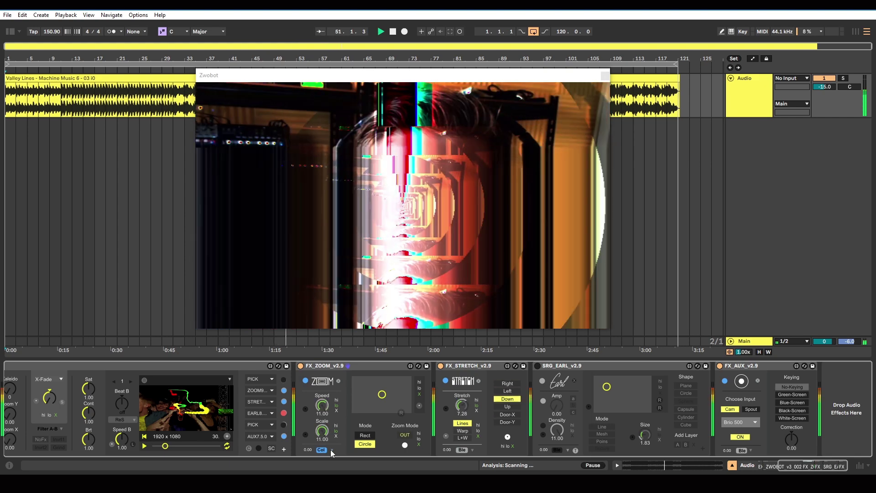
pyautogui.scroll(-1, 331, 450)
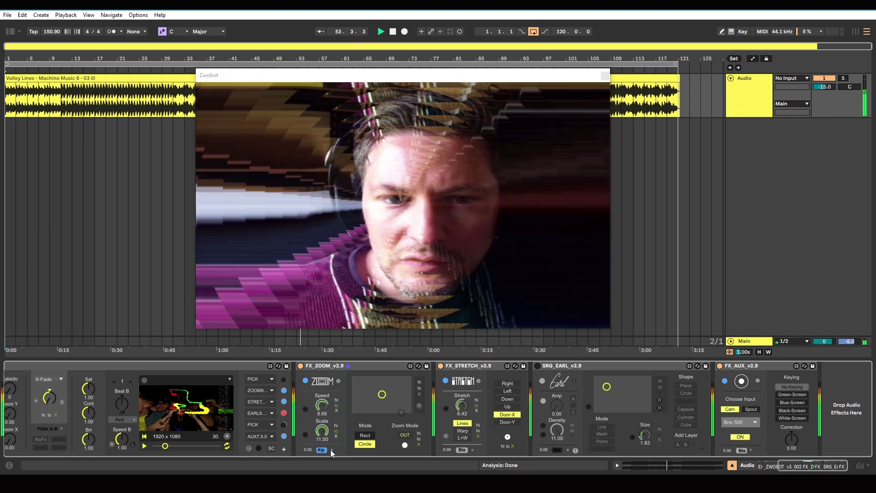
pyautogui.scroll(-1, 330, 449)
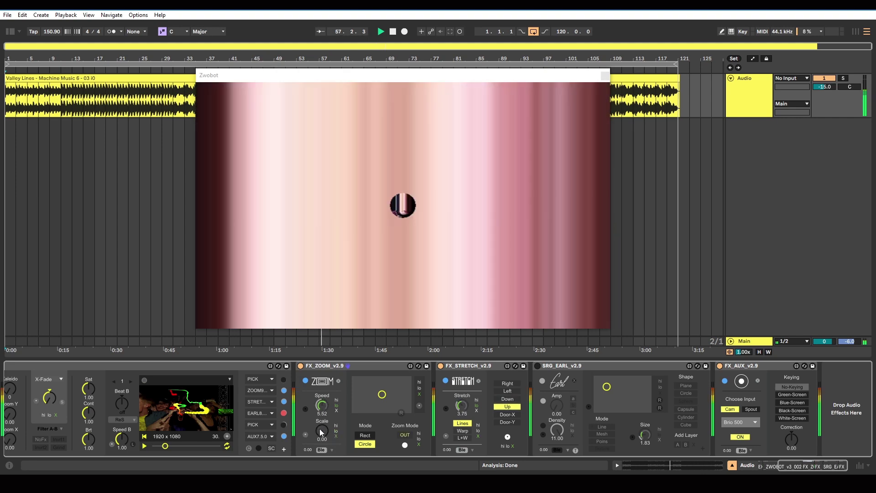
# Step: Push FX_ZOOM's Scale knob up in two drags to 11.00
pyautogui.moveTo(322, 431)
pyautogui.mouseDown()
pyautogui.moveTo(322, 438)
pyautogui.moveTo(322, 415)
pyautogui.moveTo(322, 424)
pyautogui.mouseUp()
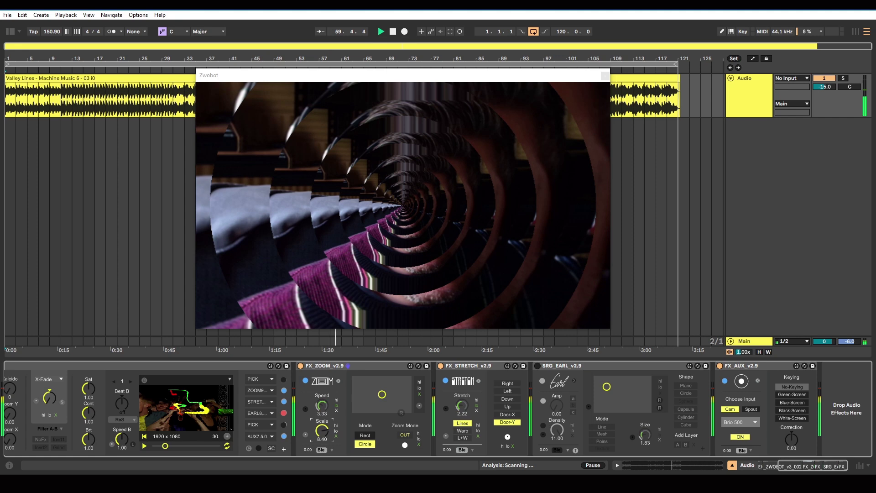
pyautogui.moveTo(322, 424); pyautogui.dragTo(322, 419)
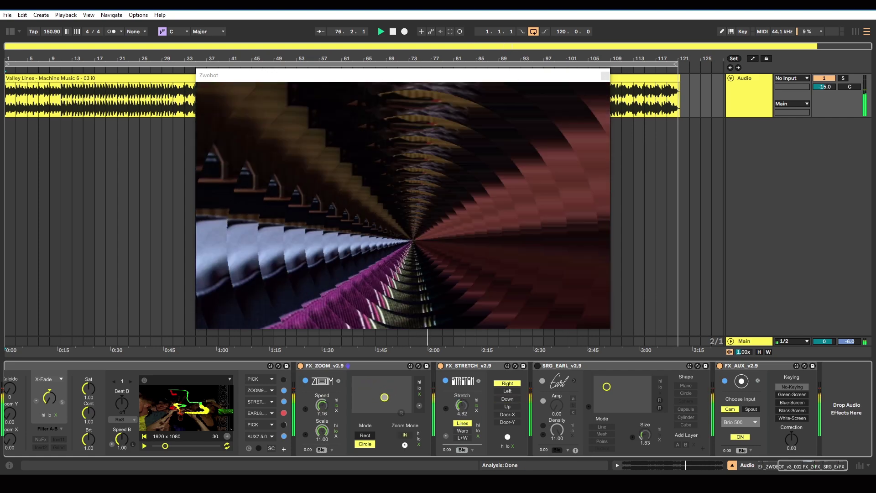
# Step: Move the FX_ZOOM centre point on the XY pad so the face sits inside the circles
pyautogui.click(380, 394)
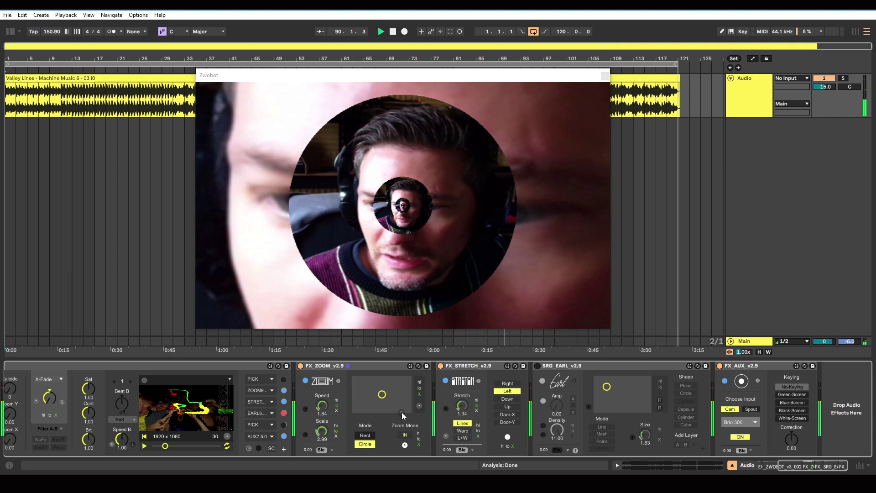
pyautogui.click(569, 367)
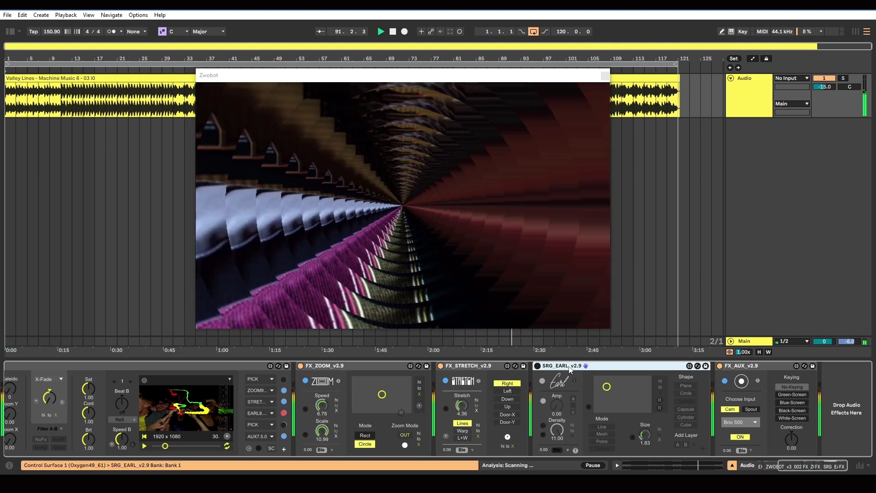
# Step: Enable SRG_EARL, toggle its dot and add Layer X, and switch FX_ZOOM off
pyautogui.click(537, 366)
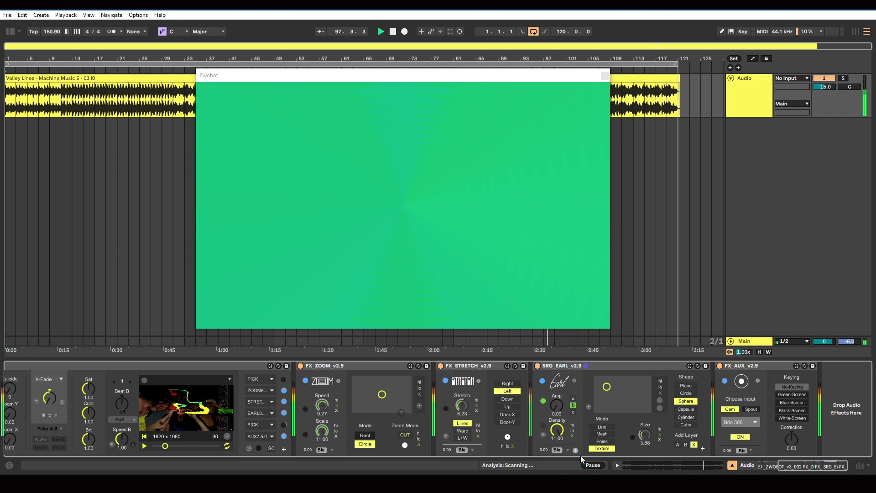
pyautogui.click(575, 450)
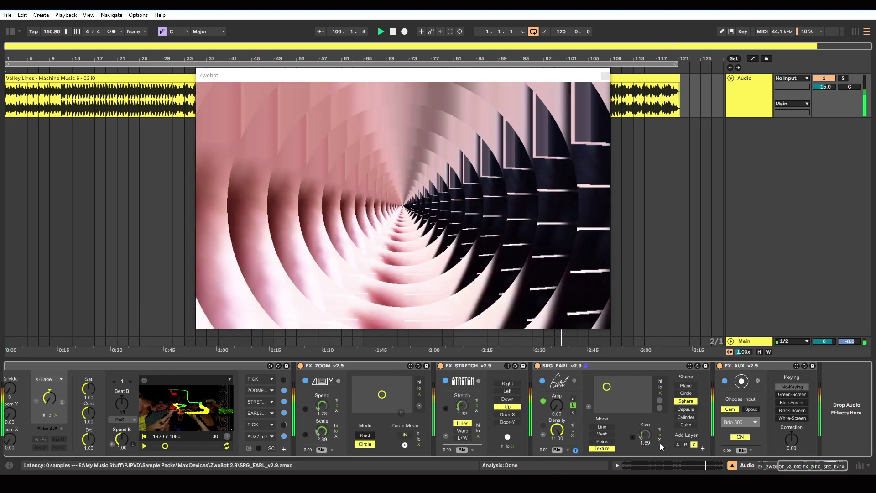
pyautogui.click(693, 445)
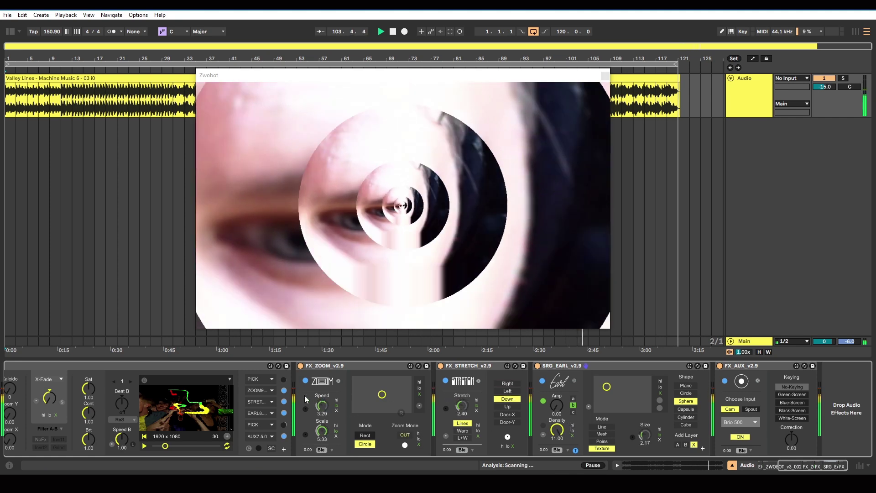
pyautogui.click(300, 365)
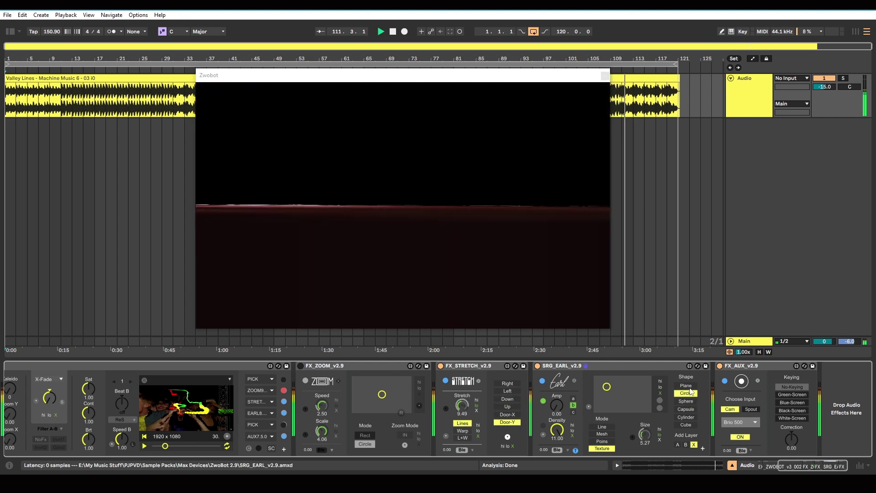
# Step: Try SRG_EARL's Plane, Capsule and Cylinder shapes in turn
pyautogui.click(690, 386)
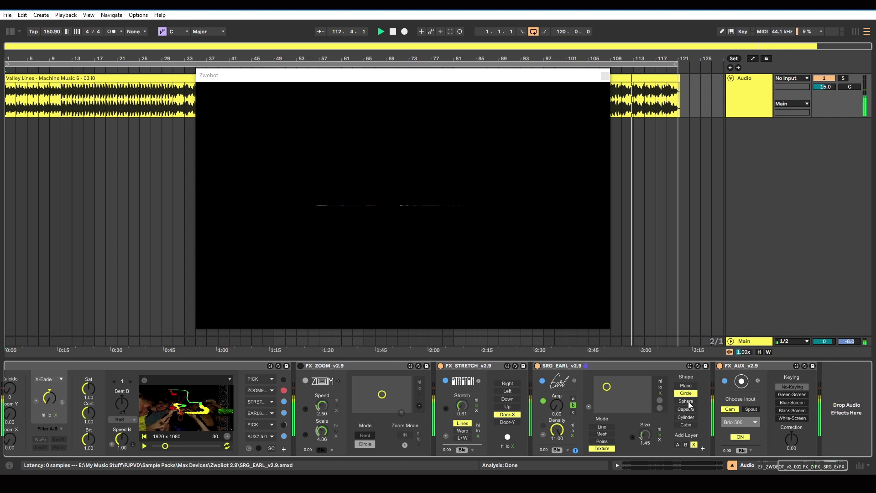
pyautogui.click(689, 408)
pyautogui.click(687, 418)
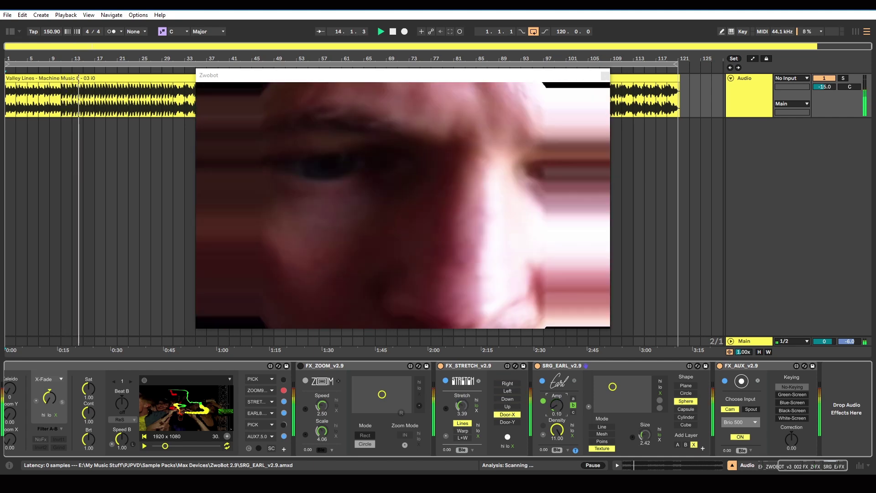
# Step: Shrink the Earl sphere to size 1.67, switch Amp's audio band to c, and raise Amp to 4.15
pyautogui.moveTo(647, 430)
pyautogui.mouseDown()
pyautogui.moveTo(647, 444)
pyautogui.moveTo(644, 431)
pyautogui.mouseUp()
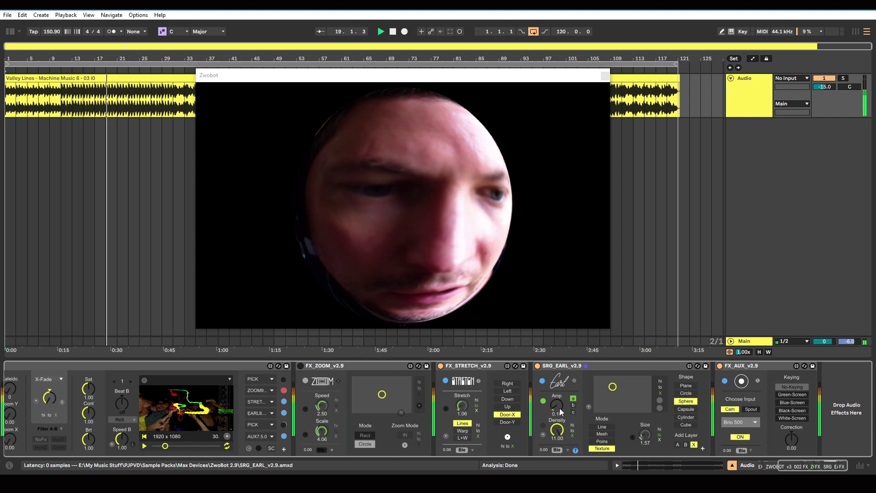
pyautogui.moveTo(560, 408); pyautogui.dragTo(559, 394)
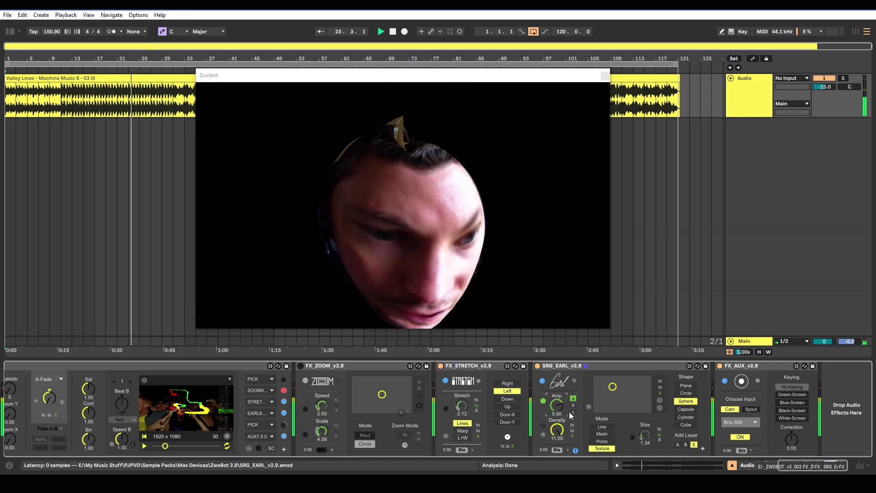
pyautogui.click(543, 401)
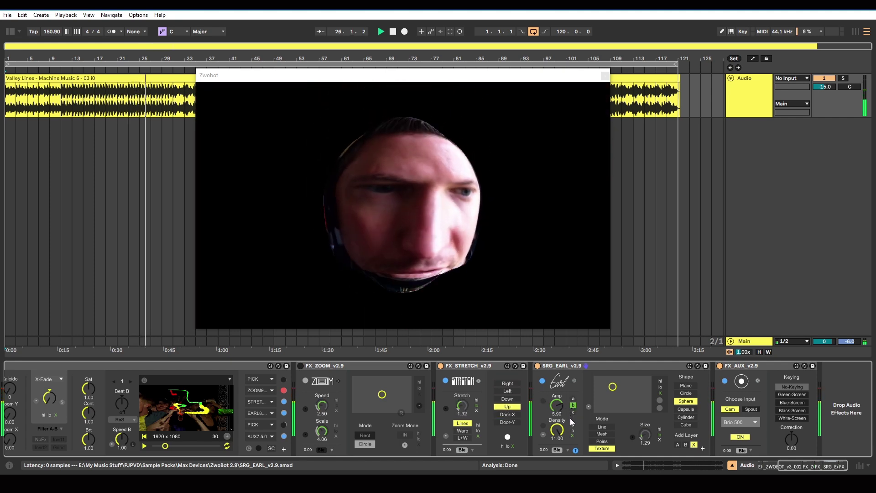
pyautogui.click(573, 412)
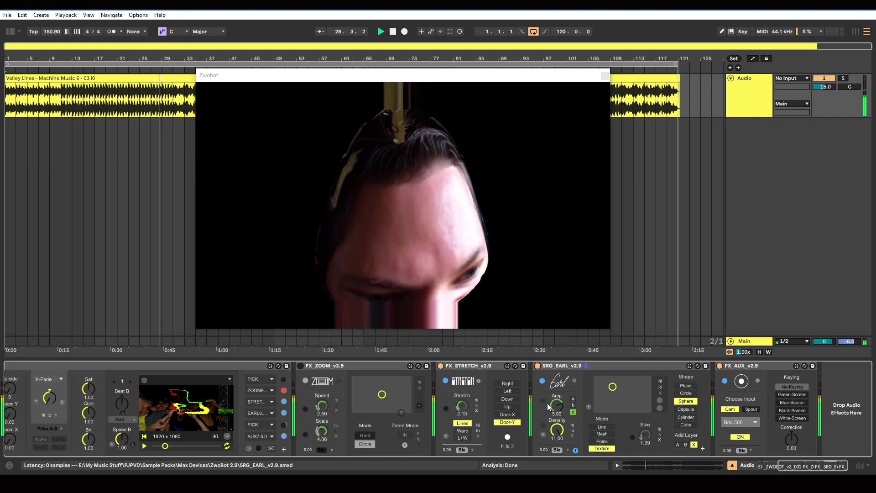
pyautogui.click(542, 400)
pyautogui.moveTo(556, 405); pyautogui.dragTo(556, 393)
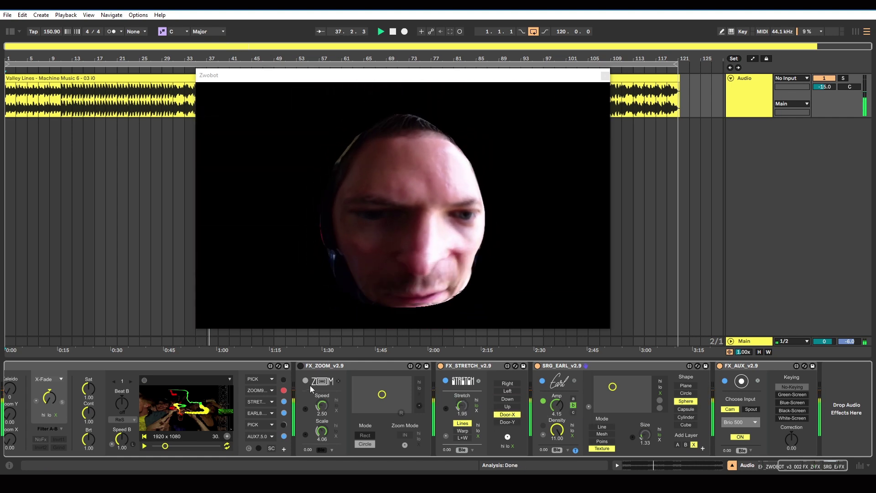
# Step: Turn FX_ZOOM back on, cycle Earl through Capsule, Cylinder, Cube and Circle, then bypass SRG_EARL
pyautogui.click(301, 365)
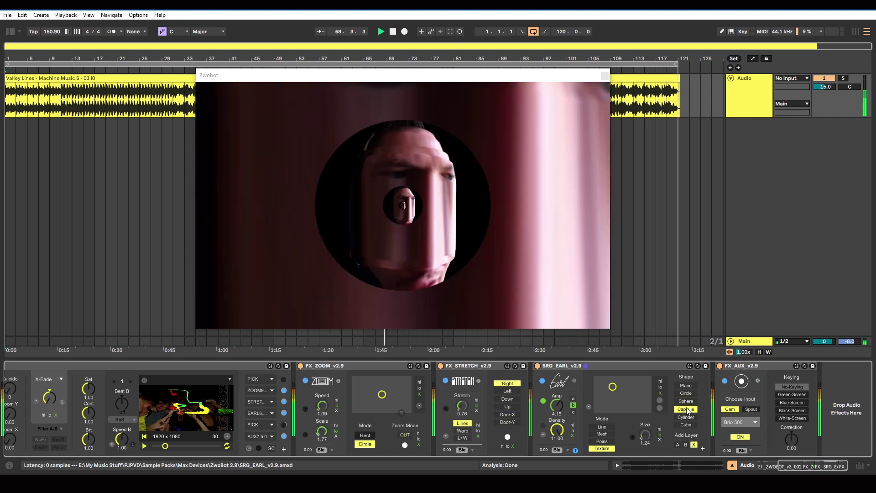
pyautogui.click(685, 409)
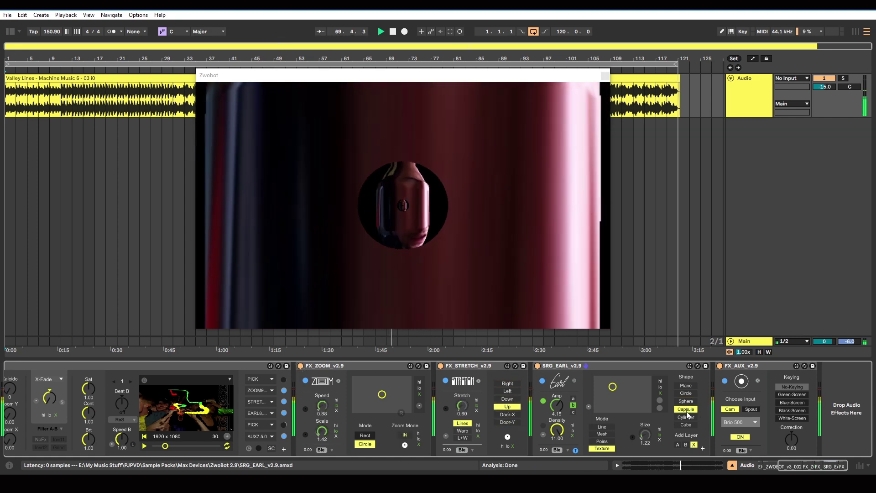
pyautogui.click(687, 417)
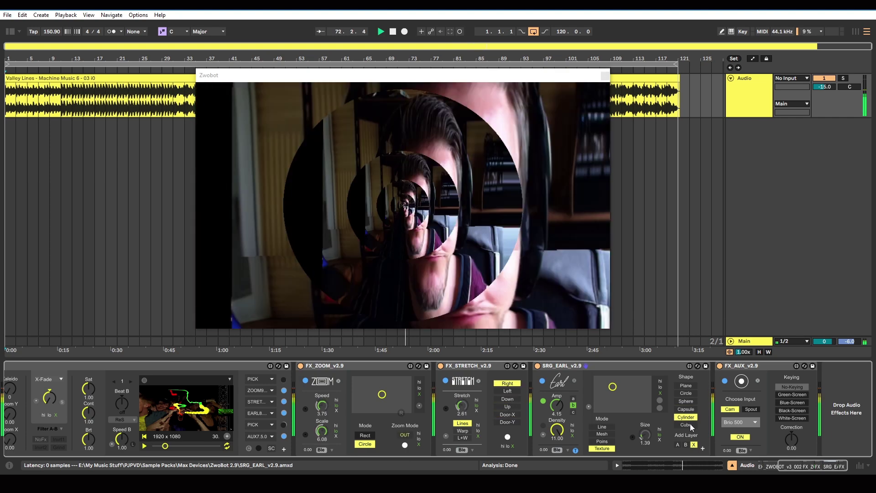
pyautogui.click(690, 425)
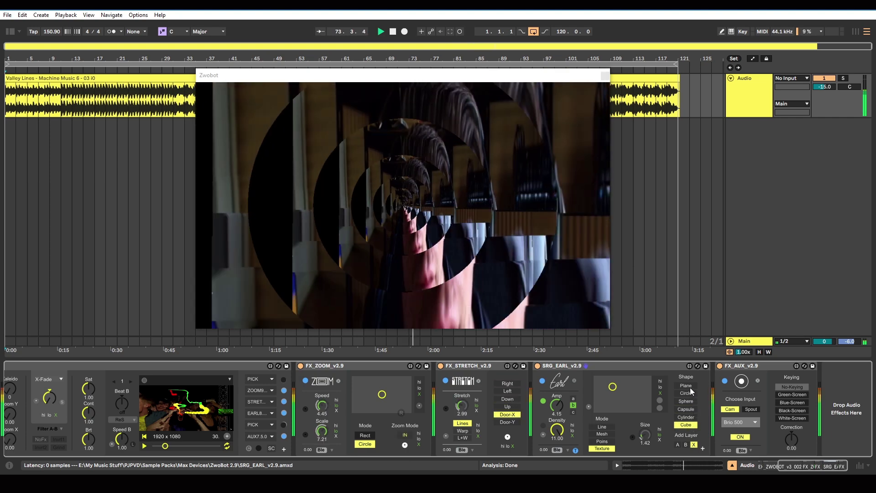
pyautogui.click(689, 393)
pyautogui.click(538, 366)
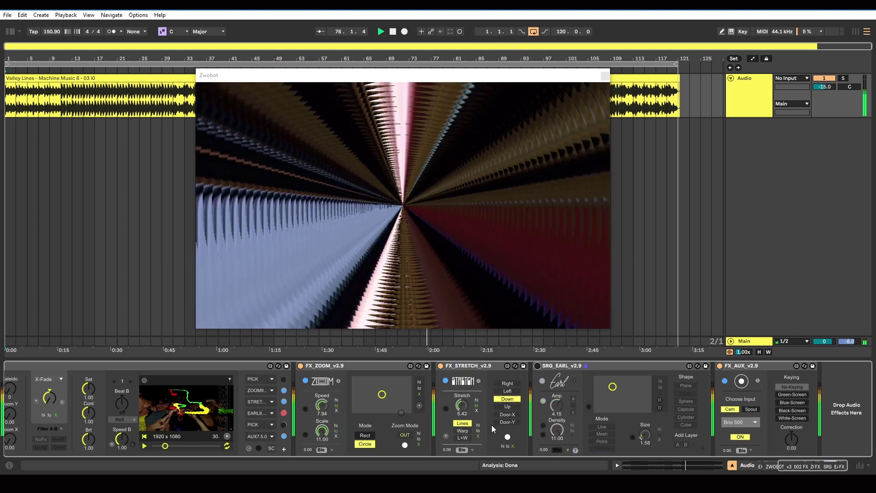
# Step: Re-enable SRG_EARL and compare its Mesh, Line and Points render modes
pyautogui.click(538, 366)
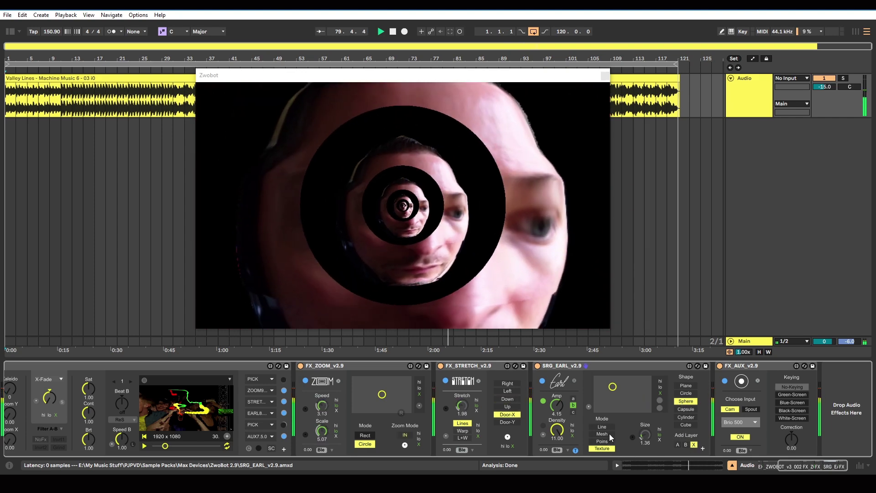
pyautogui.click(609, 433)
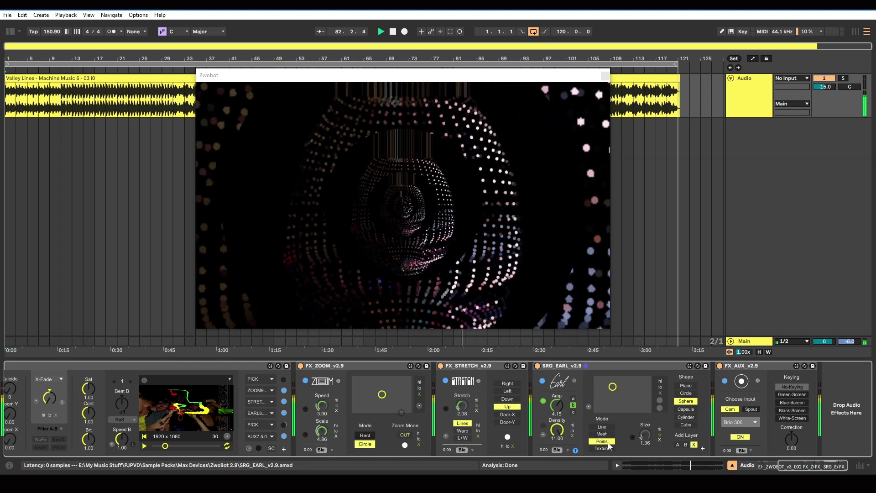
pyautogui.click(609, 426)
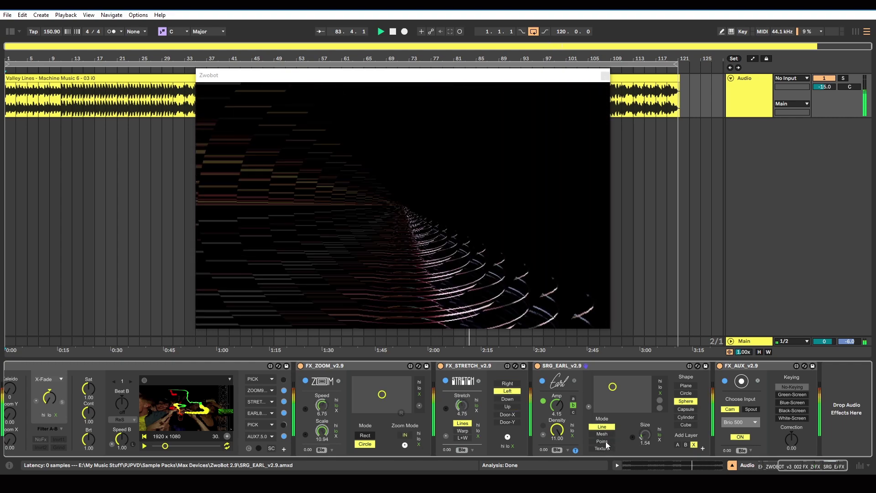
pyautogui.click(601, 441)
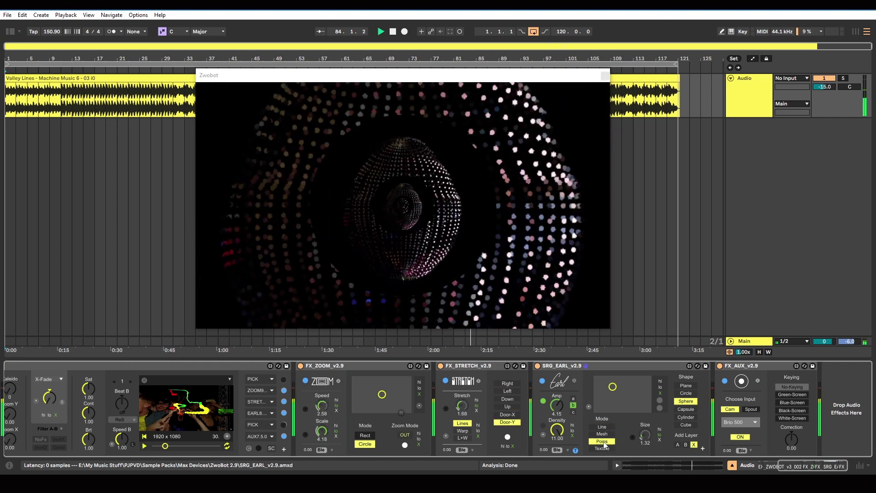
# Step: Set the Earl sphere to Texture mode, with FX_ZOOM briefly off, then back on
pyautogui.click(300, 365)
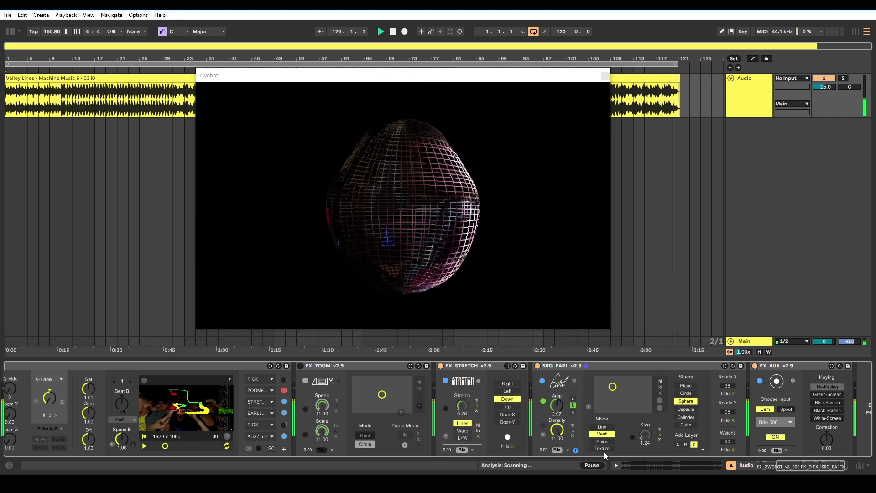
pyautogui.click(602, 450)
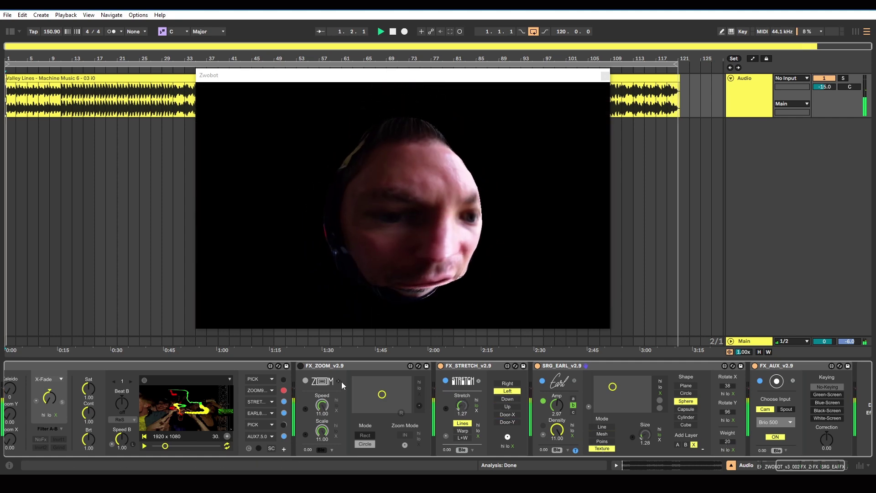
pyautogui.click(300, 366)
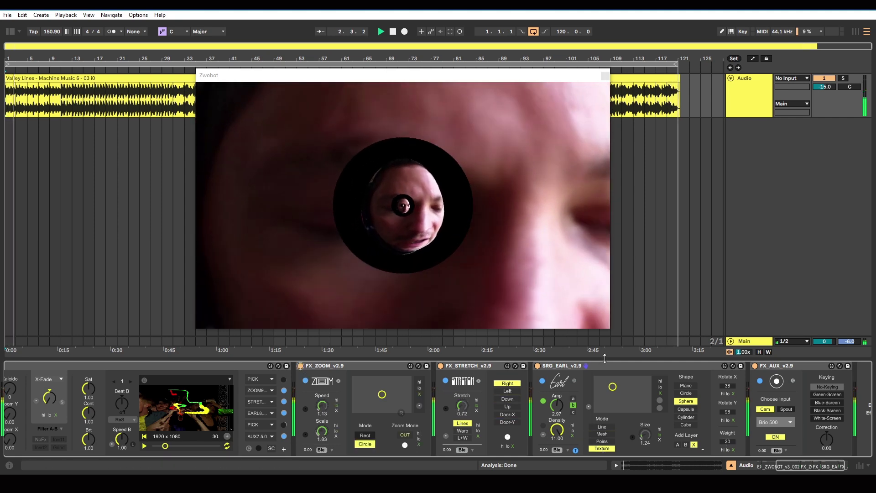